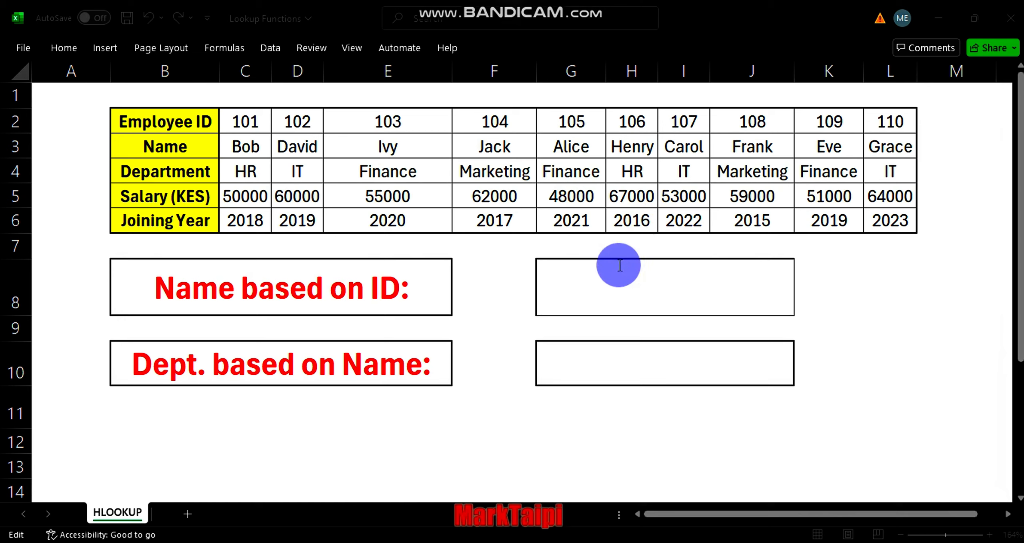
Step: Start an HLOOKUP formula in the result cell for "Name based on ID:" with lookup value G2 and table array B2:L6
click(590, 295)
text(=hloo)
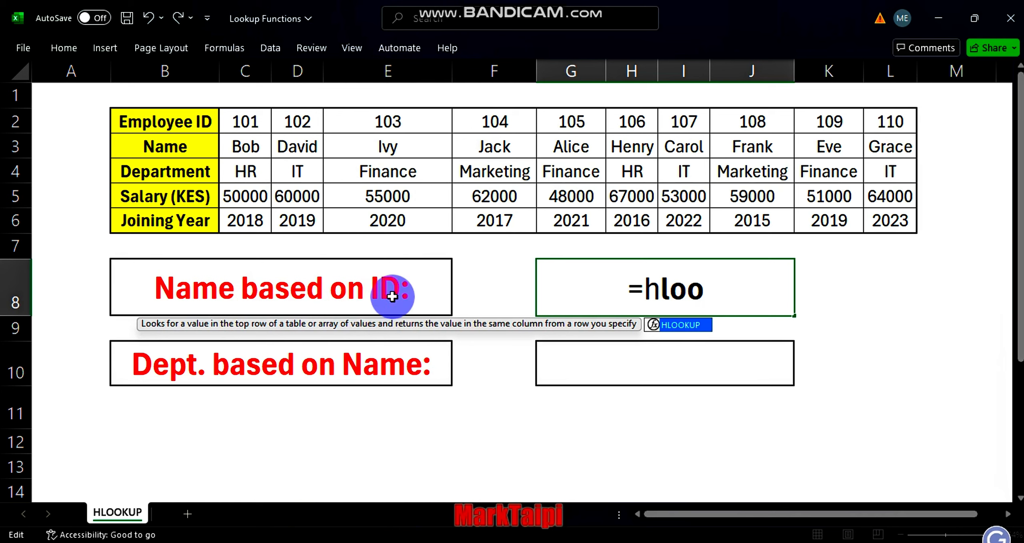
key(Tab)
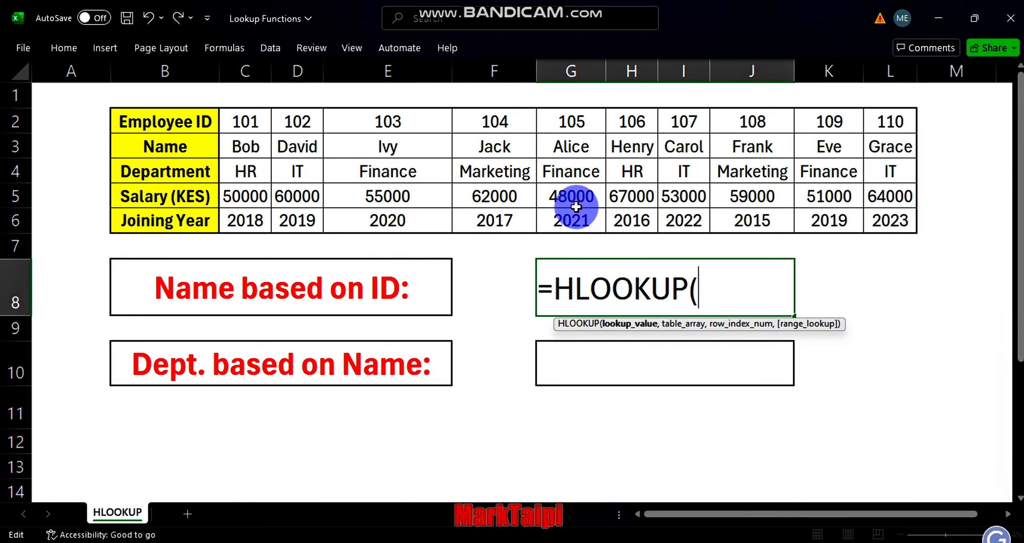
click(556, 121)
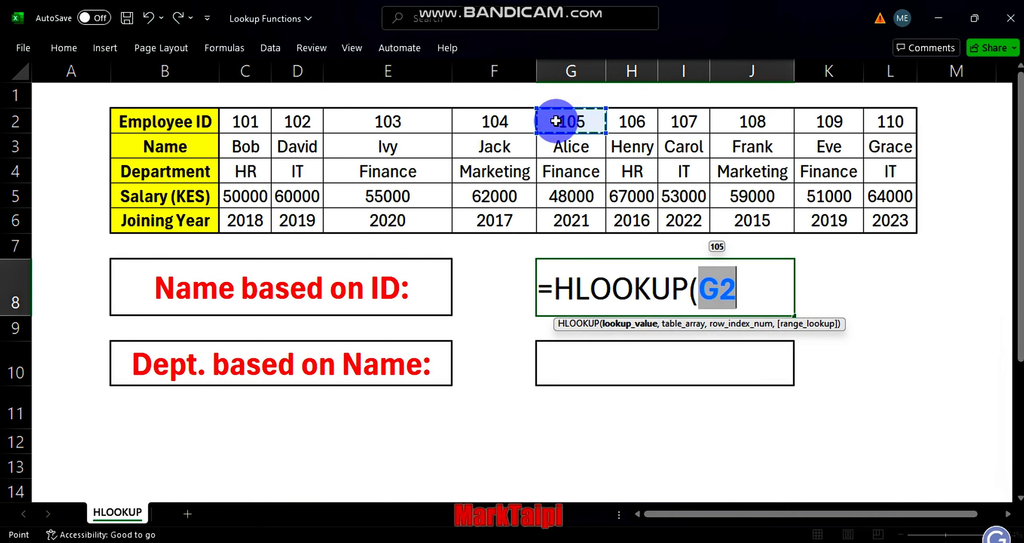
text(,)
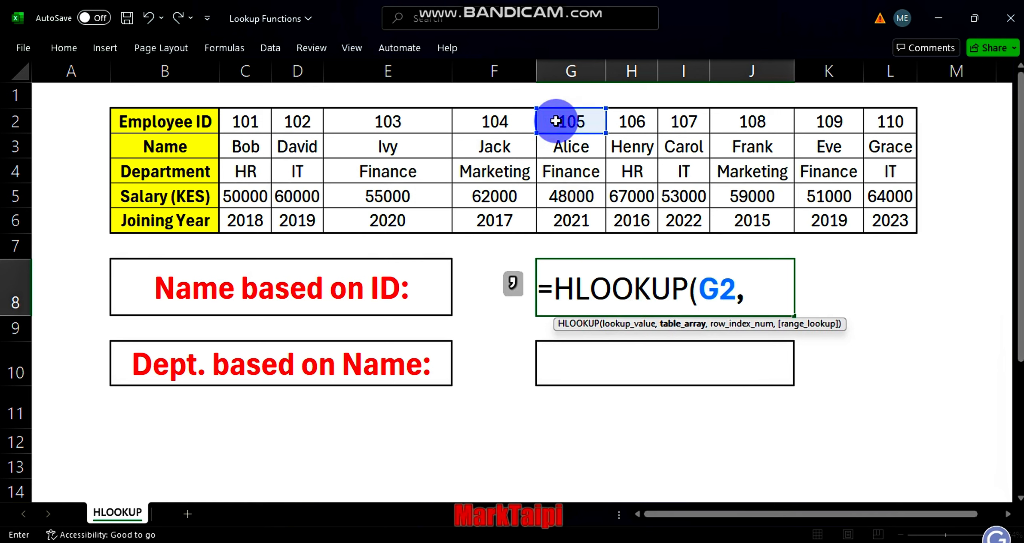
click(192, 123)
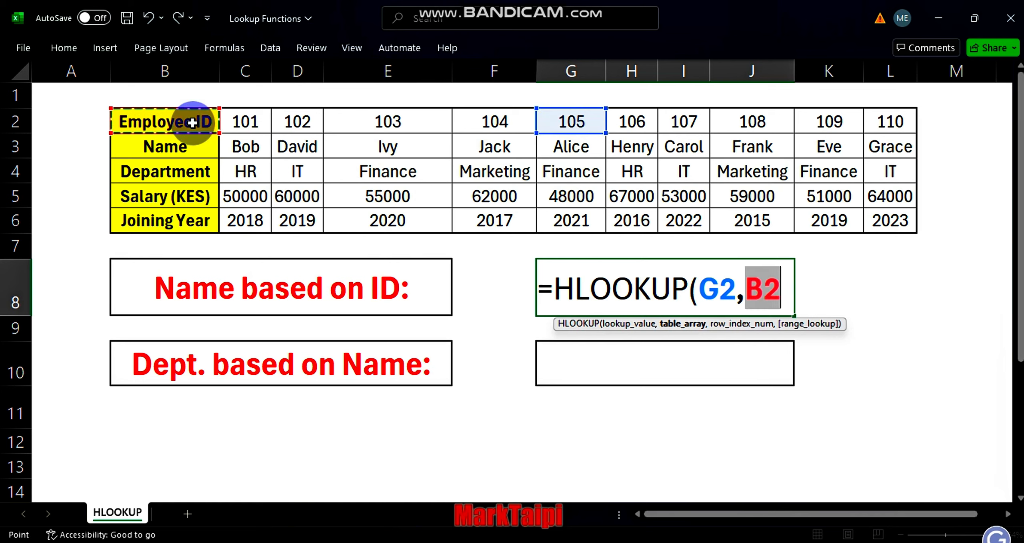
key(ctrl+shift+Right)
key(ctrl+shift+Down)
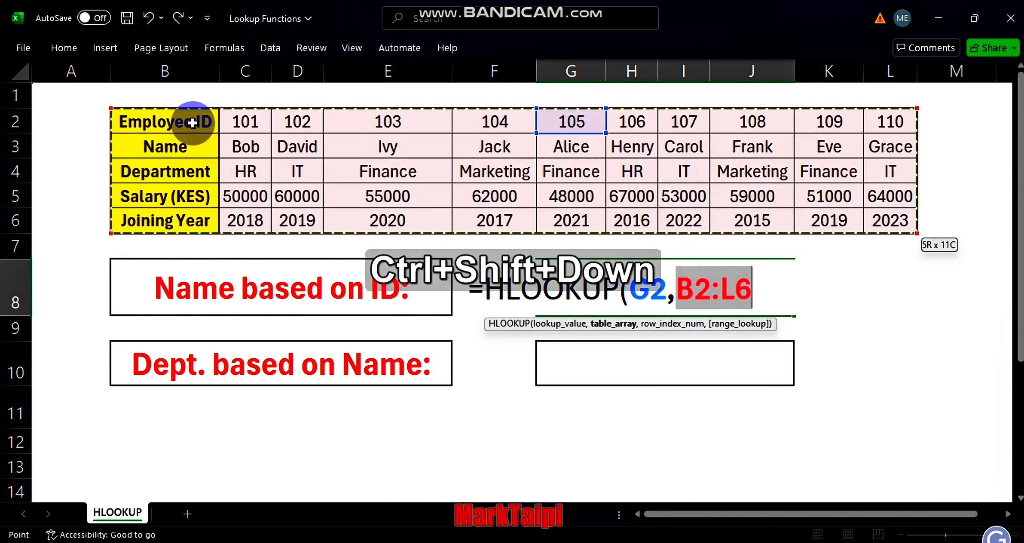
text(,)
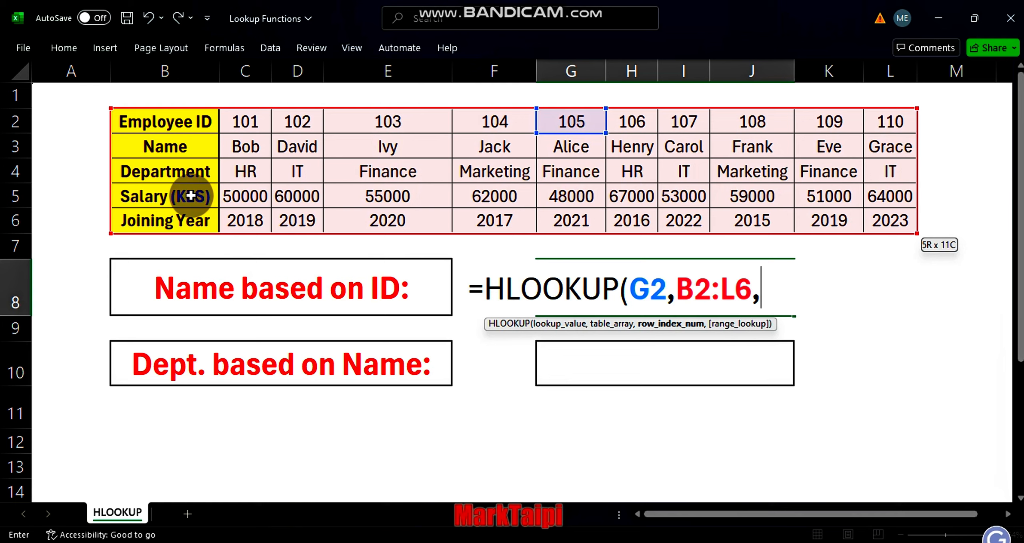
Step: Complete the HLOOKUP formula with row index 2 and FALSE for an exact match
text(2,)
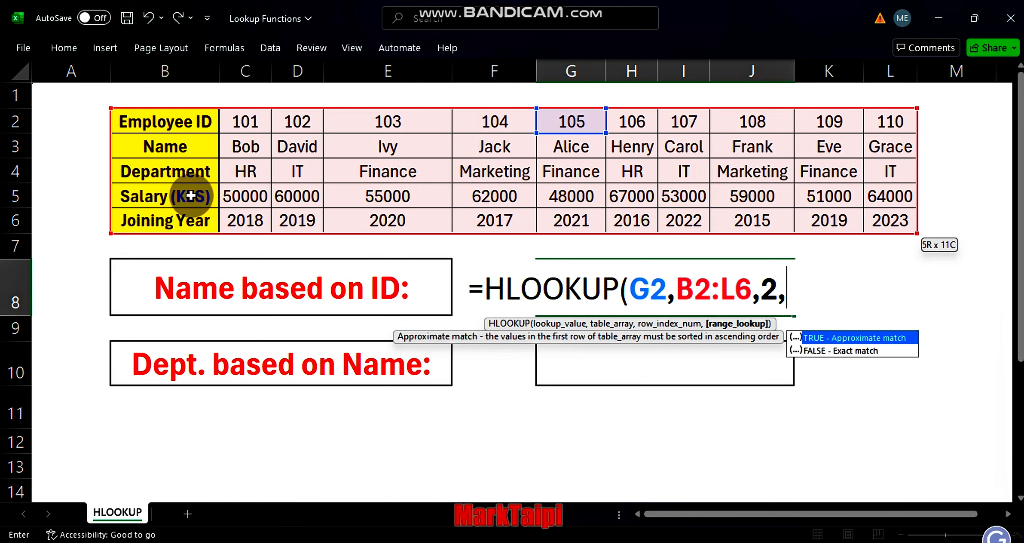
click(855, 351)
key(Tab)
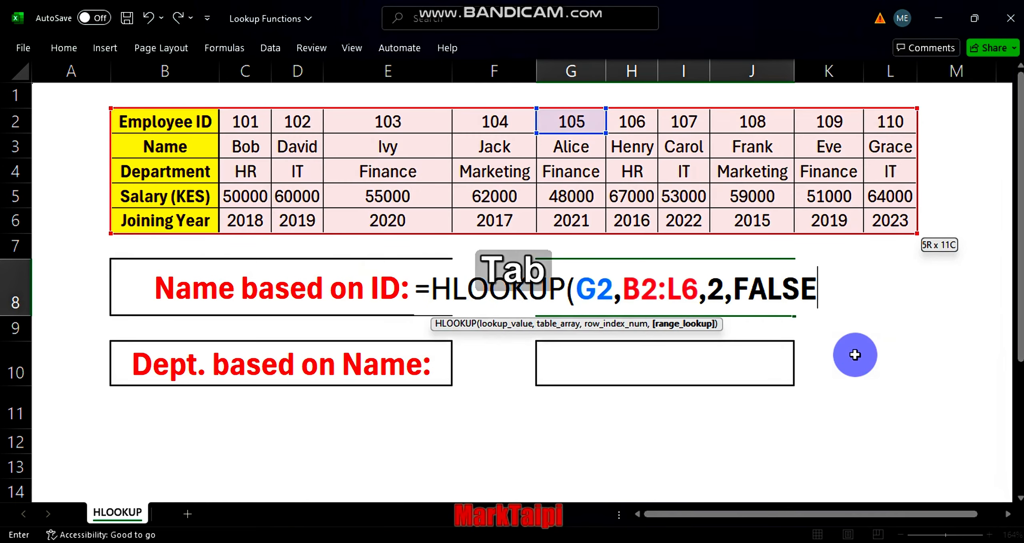
text())
key(Return)
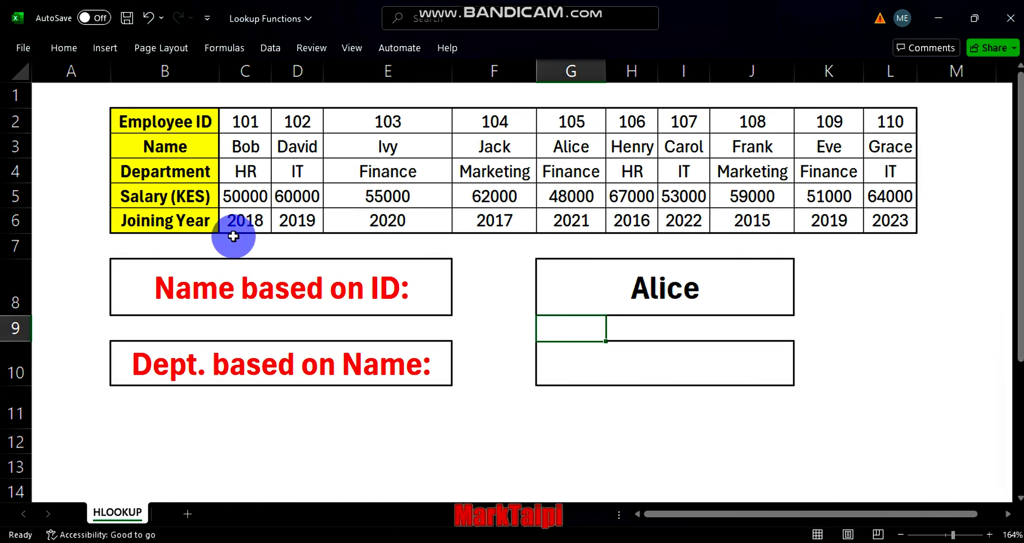
Step: Change the label "Name based on ID:" to "Salary based on ID:"
double_click(236, 292)
drag(236, 292, 160, 288)
key(Caps_Lock)
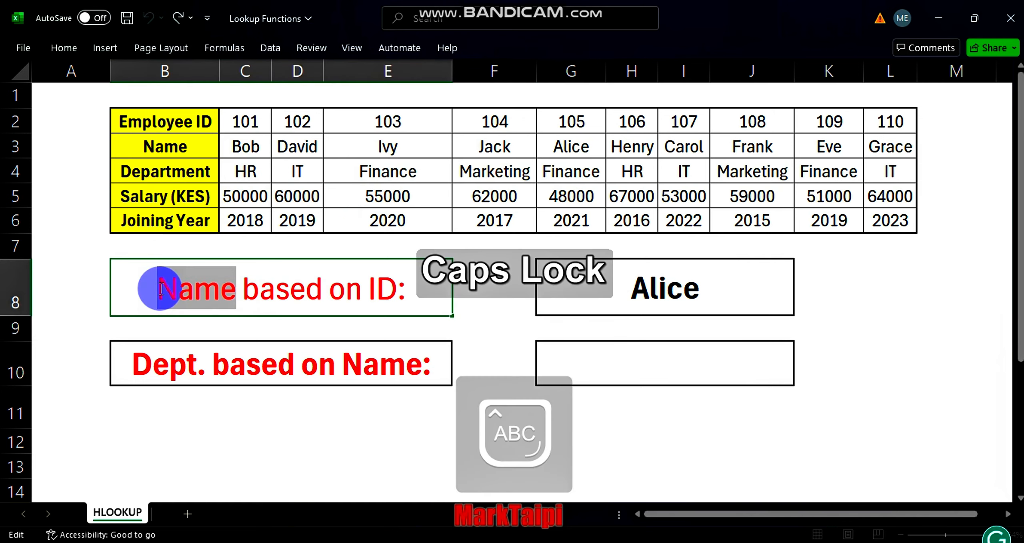
text(S)
key(Caps_Lock)
text(alary)
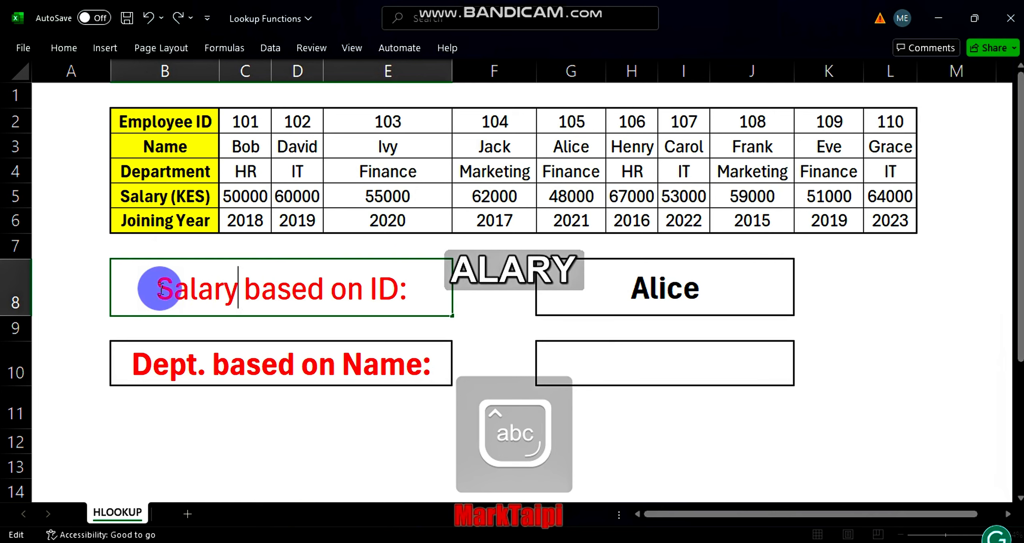
key(Return)
Step: Set the row index to 4 in the HLOOKUP formula beside the salary label
double_click(697, 288)
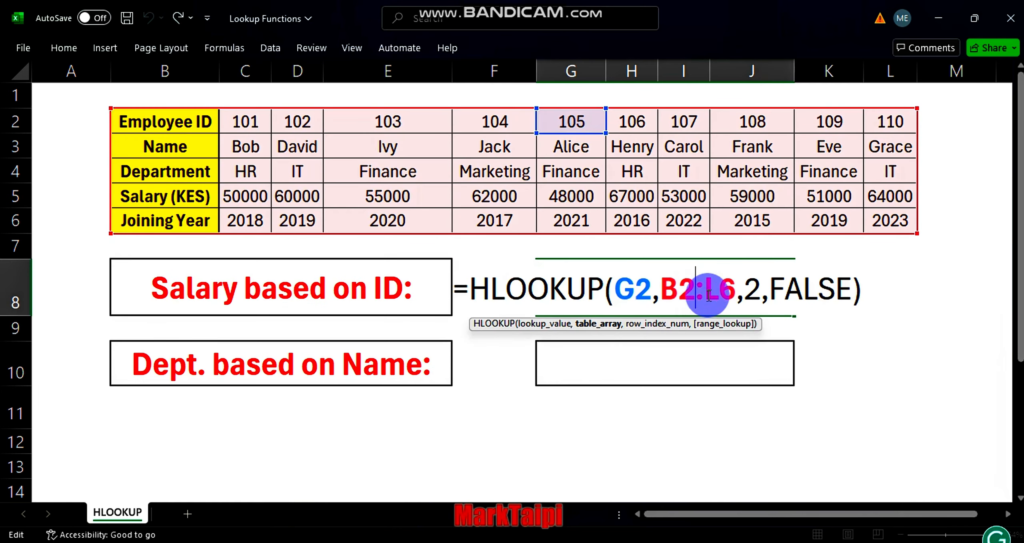
double_click(753, 288)
key(BackSpace)
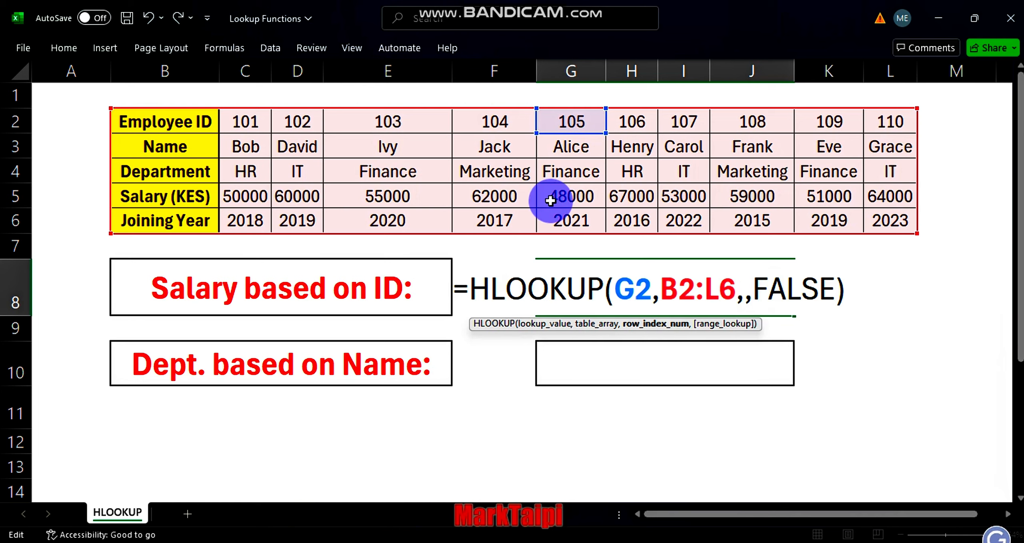
text(4)
key(Return)
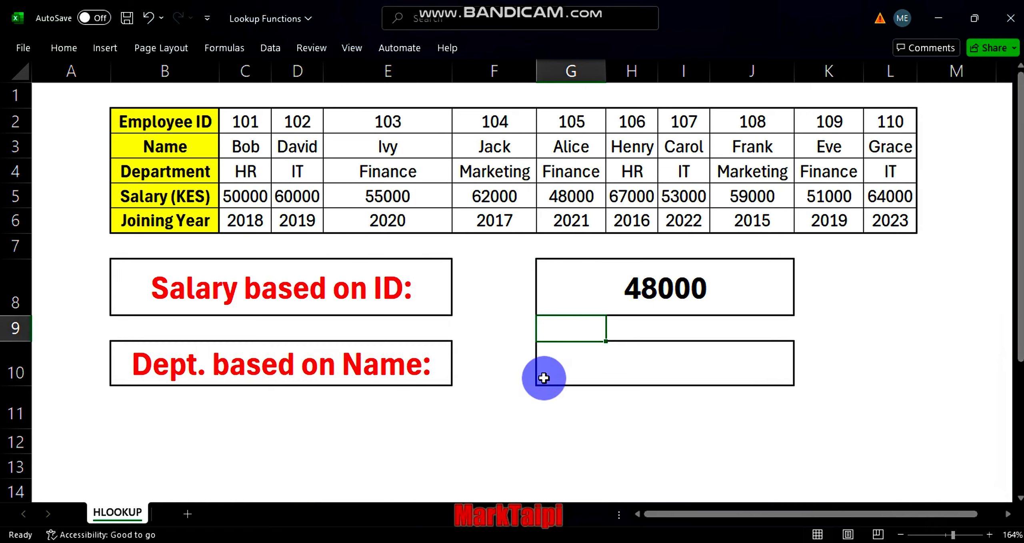
Step: Start an HLOOKUP formula in the result cell for "Dept. based on Name:" with lookup value G3 and table array B2:L6
click(626, 366)
text(=)
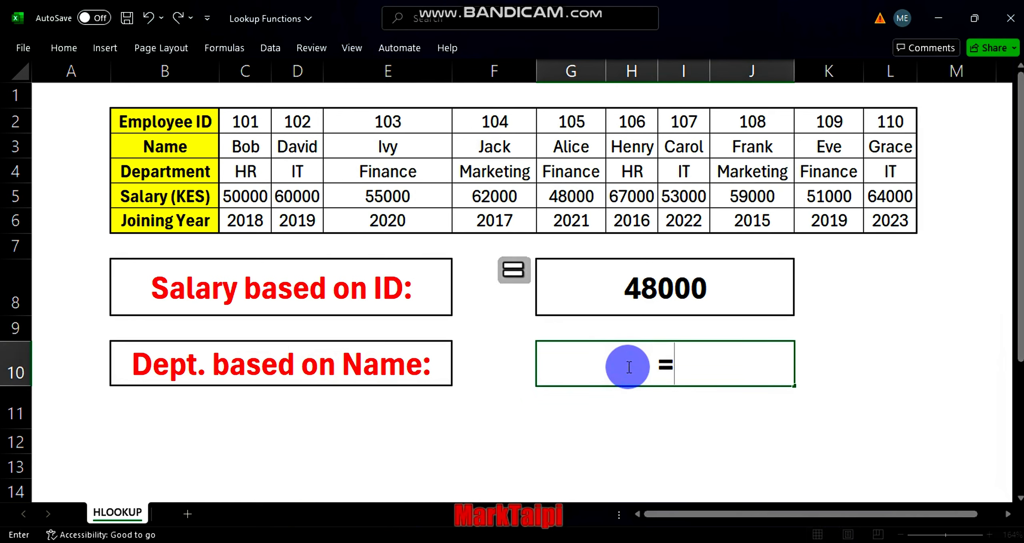
text(hloo)
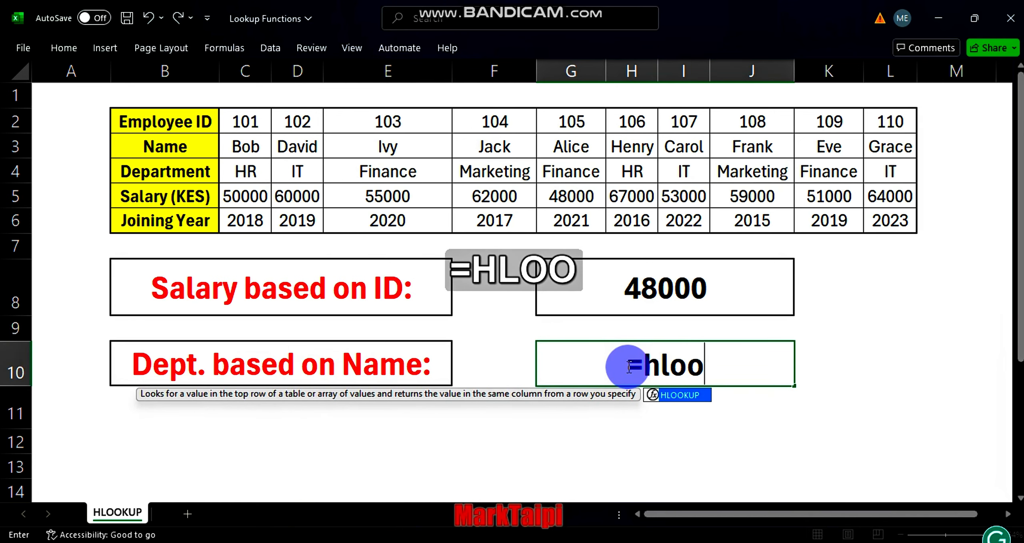
key(Tab)
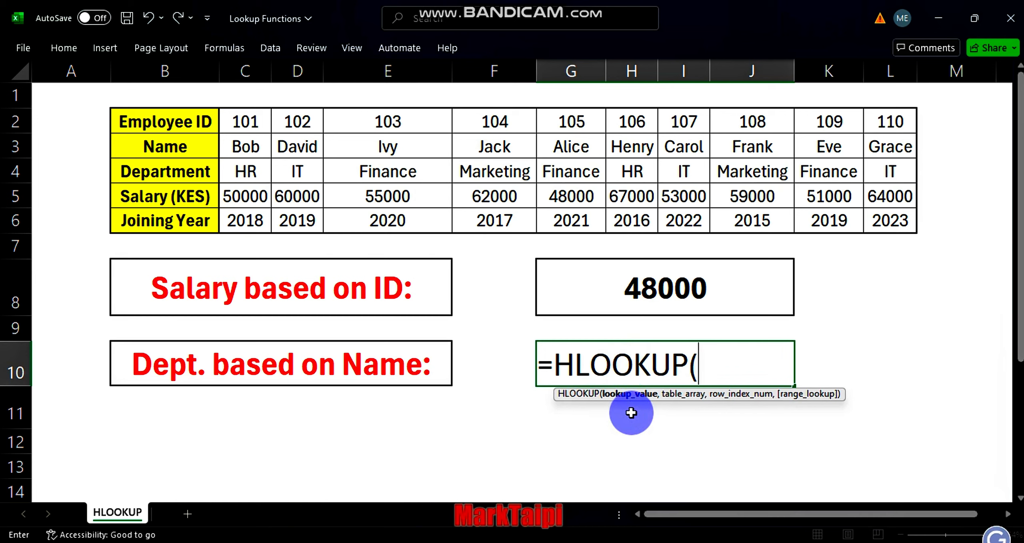
click(586, 147)
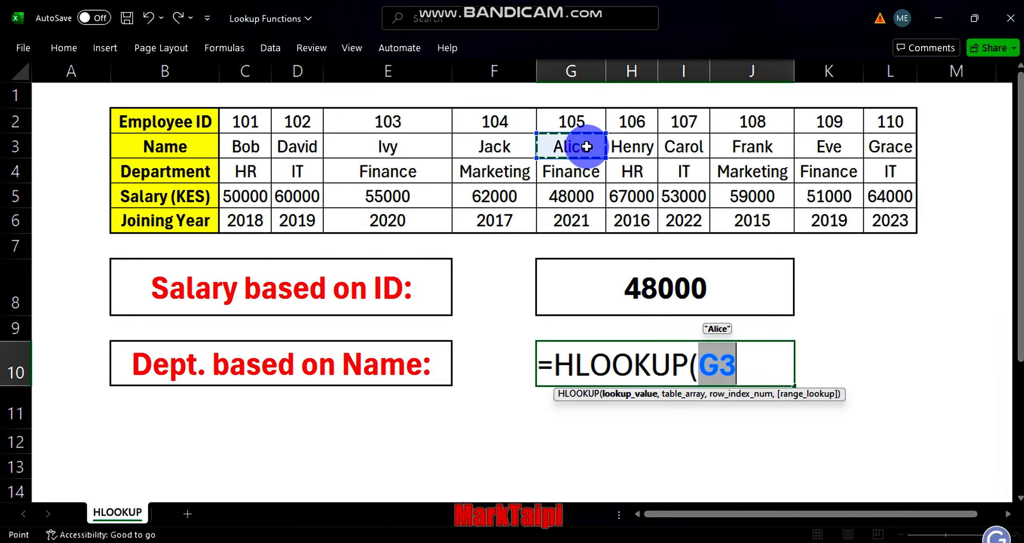
text(,)
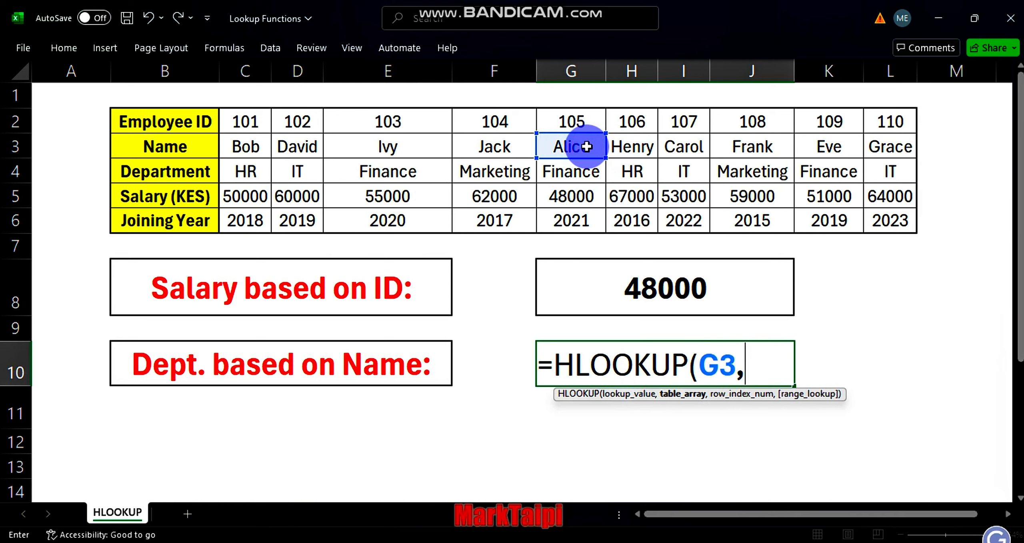
click(162, 125)
key(ctrl+shift+Right)
key(ctrl+shift+Down)
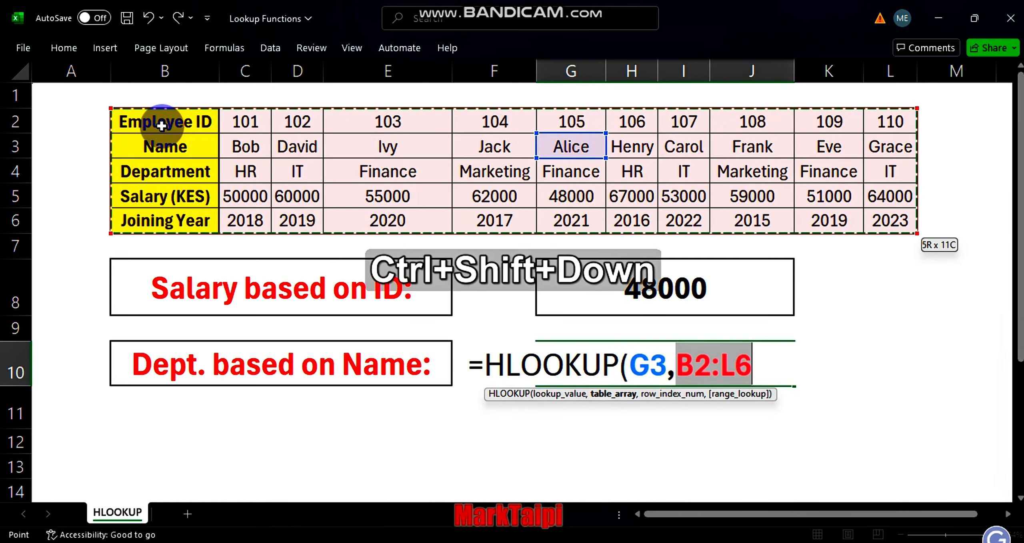
text(,)
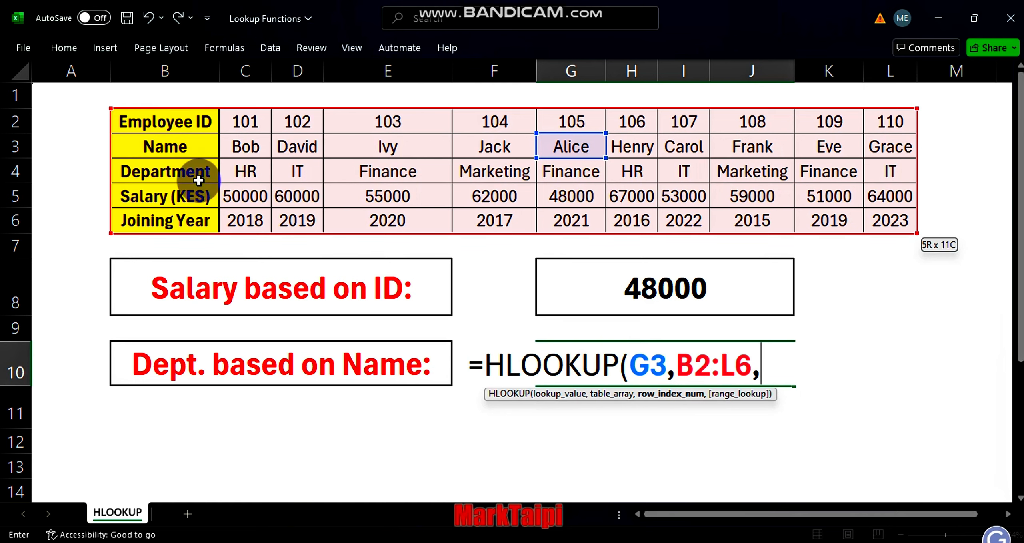
Step: Complete the department HLOOKUP formula with row index 3 and FALSE for an exact match
text(3)
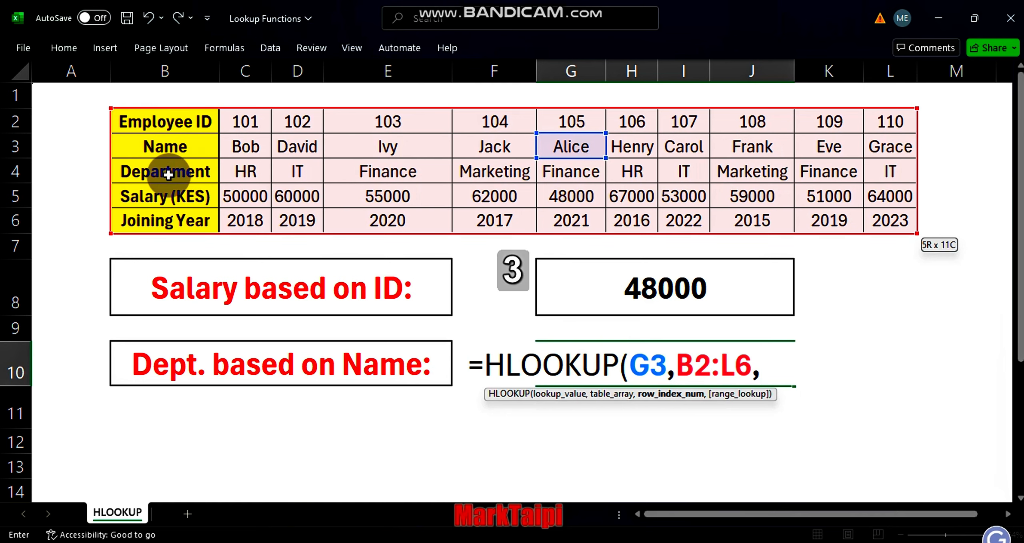
text(,)
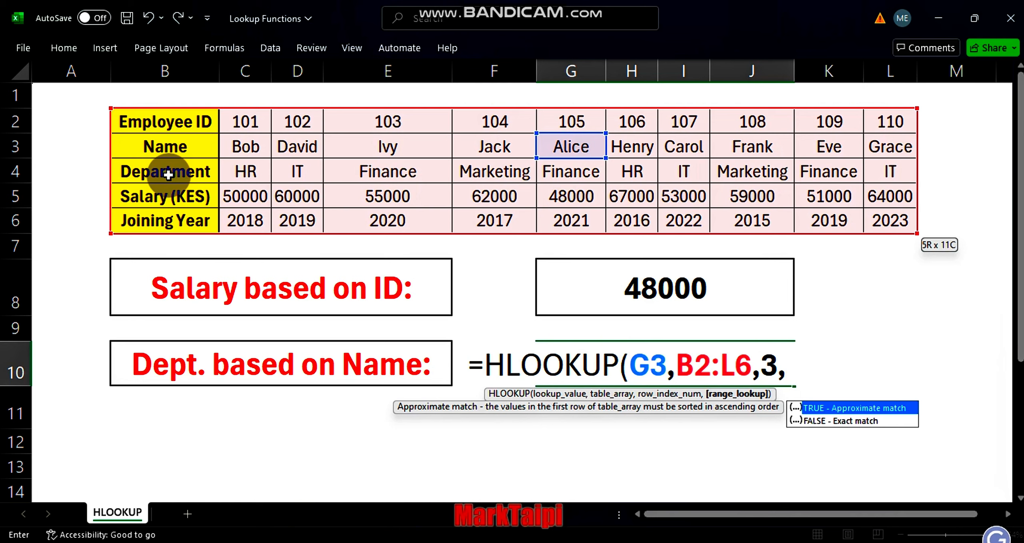
key(Caps_Lock)
text(Fa)
key(Tab)
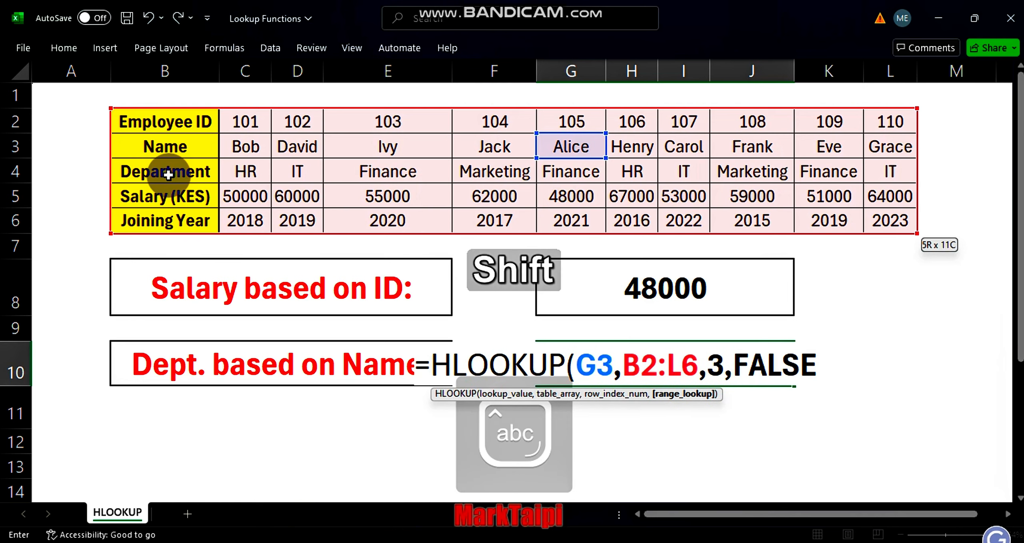
text())
key(Return)
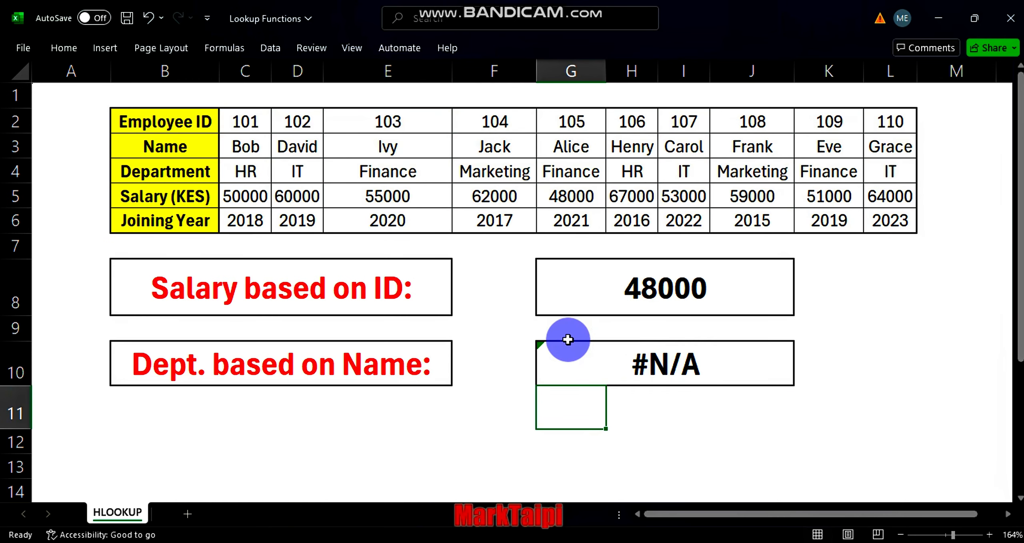
Step: Examine the error-checking options of the department result cell and dismiss them
click(542, 348)
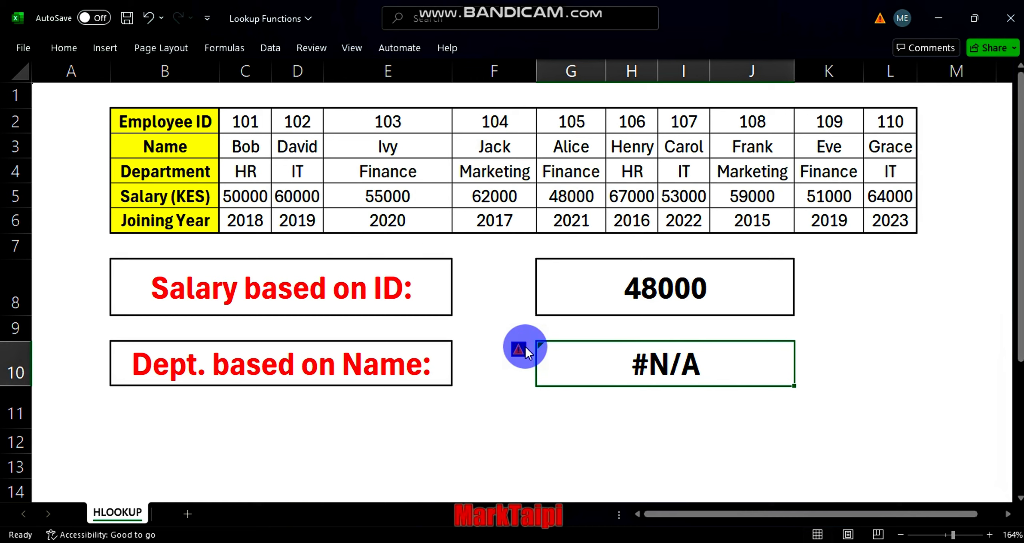
click(520, 349)
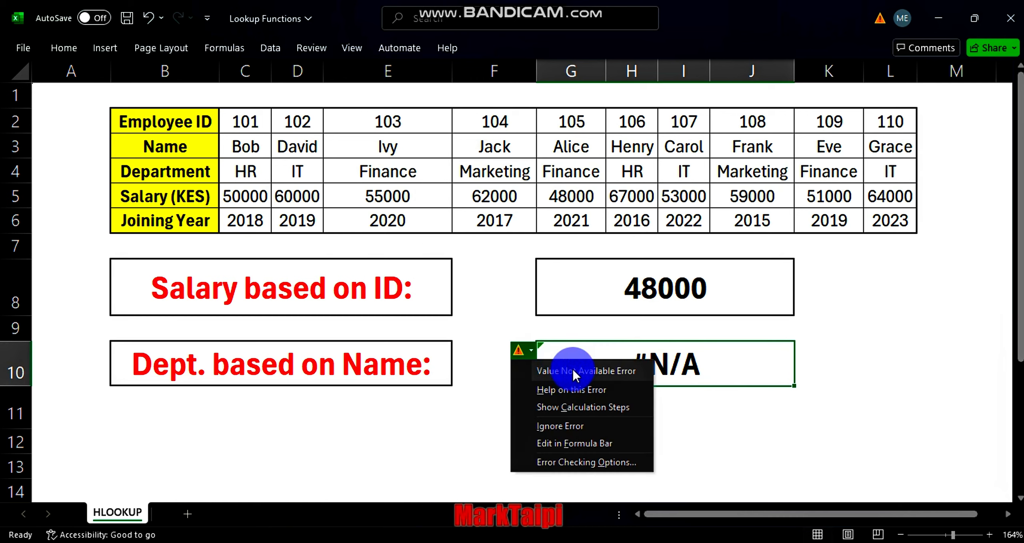
click(709, 406)
click(798, 434)
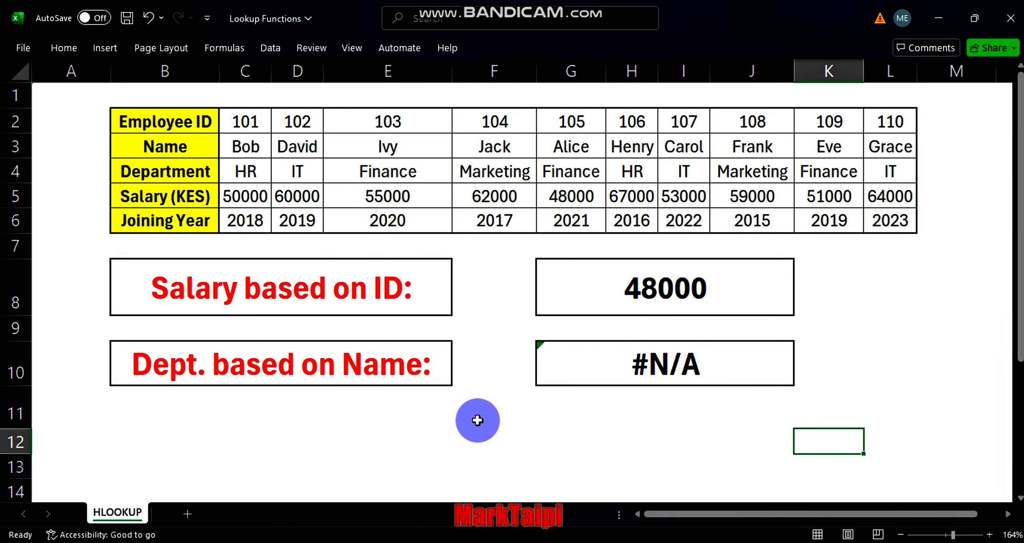
Step: Enter the partial formula "=hloo" in cell F11, checking the suggested HLOOKUP function description
click(478, 420)
text(=h)
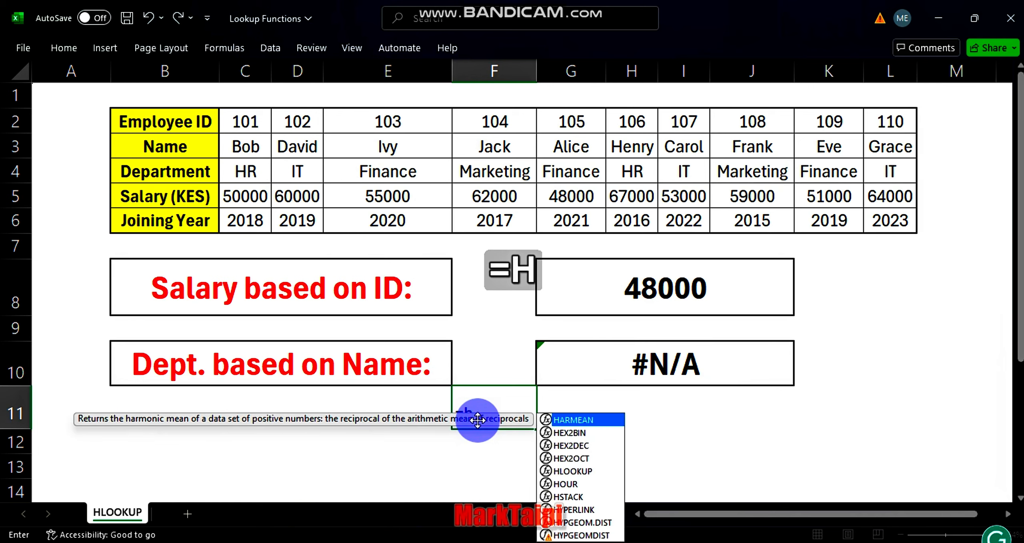
text(loo)
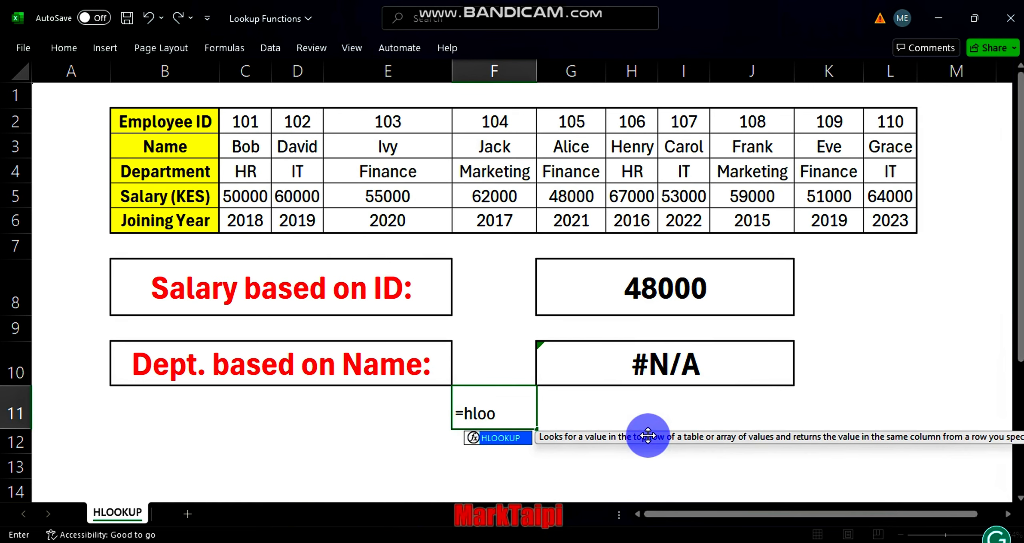
click(835, 385)
click(741, 440)
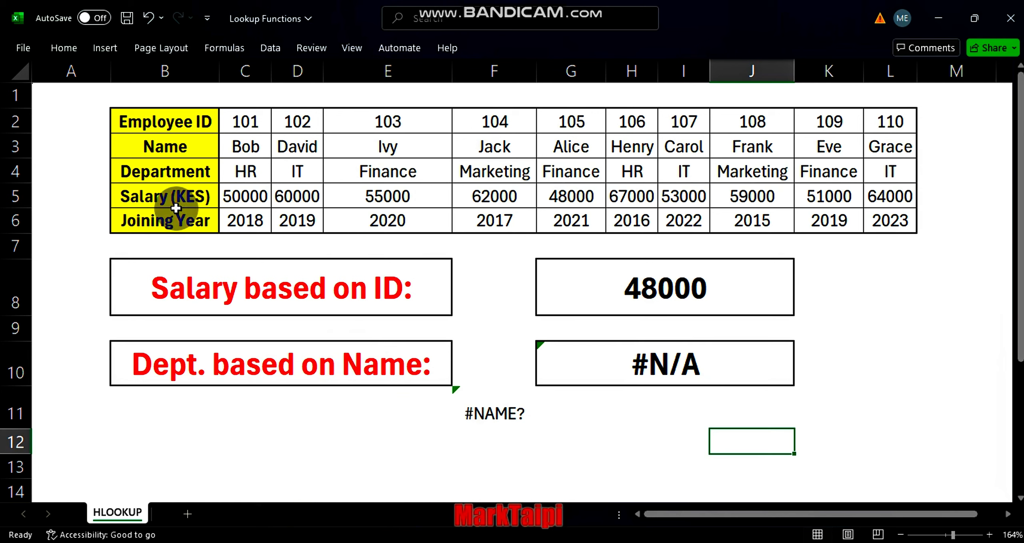
Step: Move the entire Name row above the Employee ID row so that it becomes the table's first row
click(159, 151)
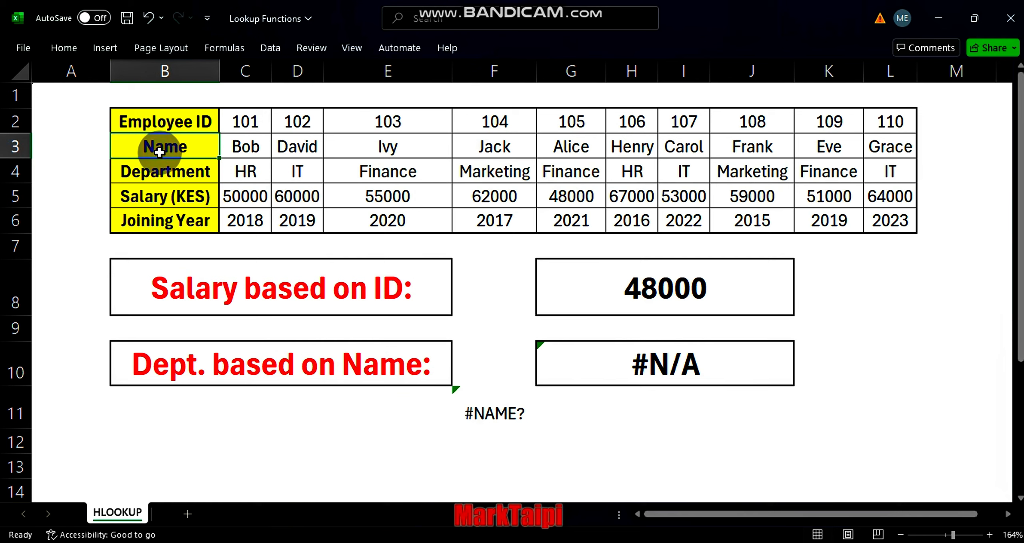
key(shift+space)
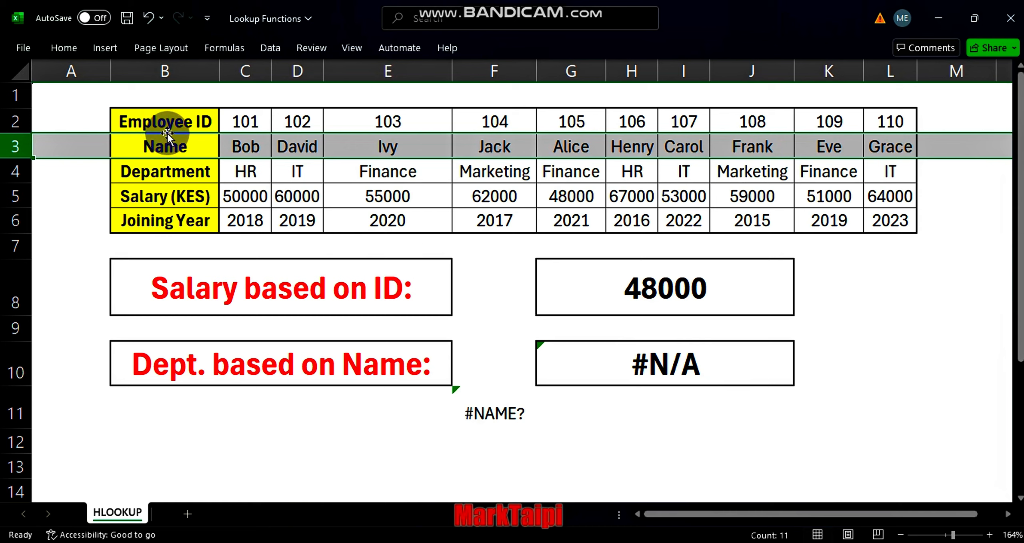
key(shift)
drag(167, 132, 163, 114)
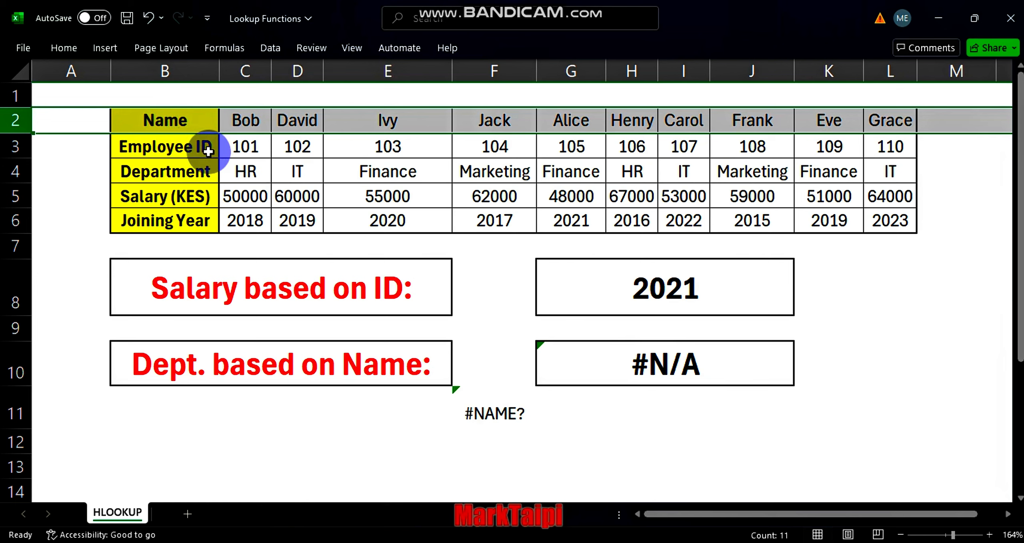
Step: Reselect the table array as B2:L6 in the department HLOOKUP formula
double_click(679, 364)
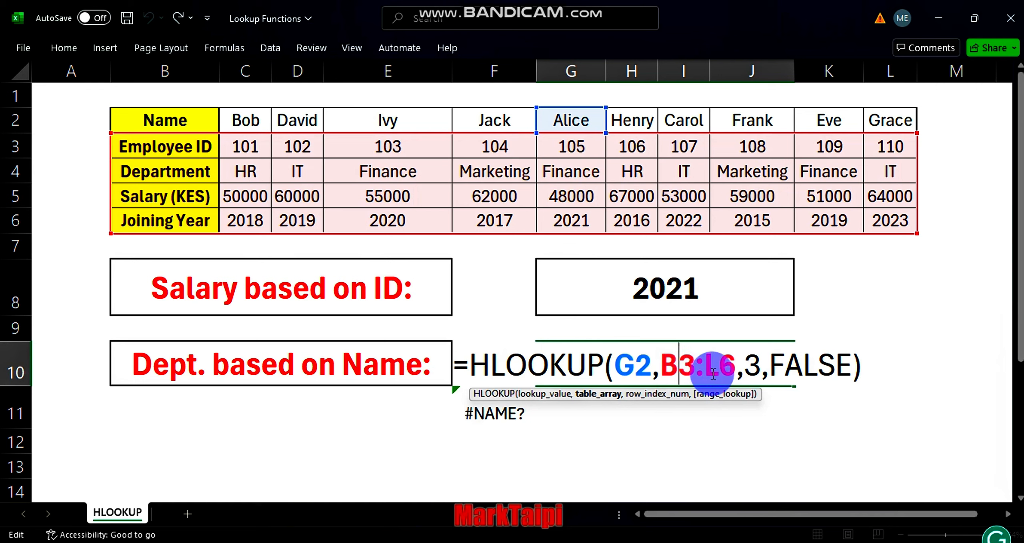
drag(736, 365, 661, 365)
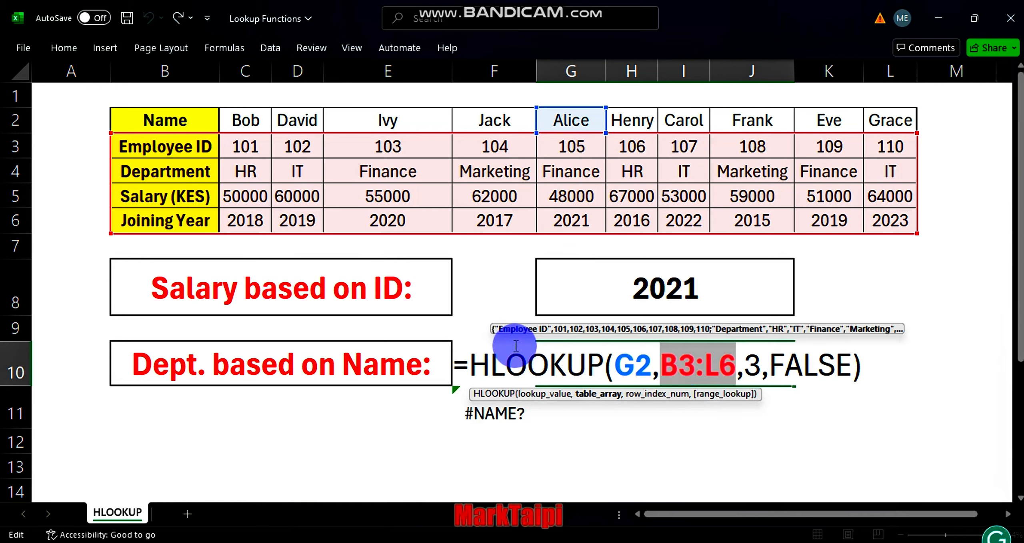
click(172, 117)
key(ctrl+shift+Right)
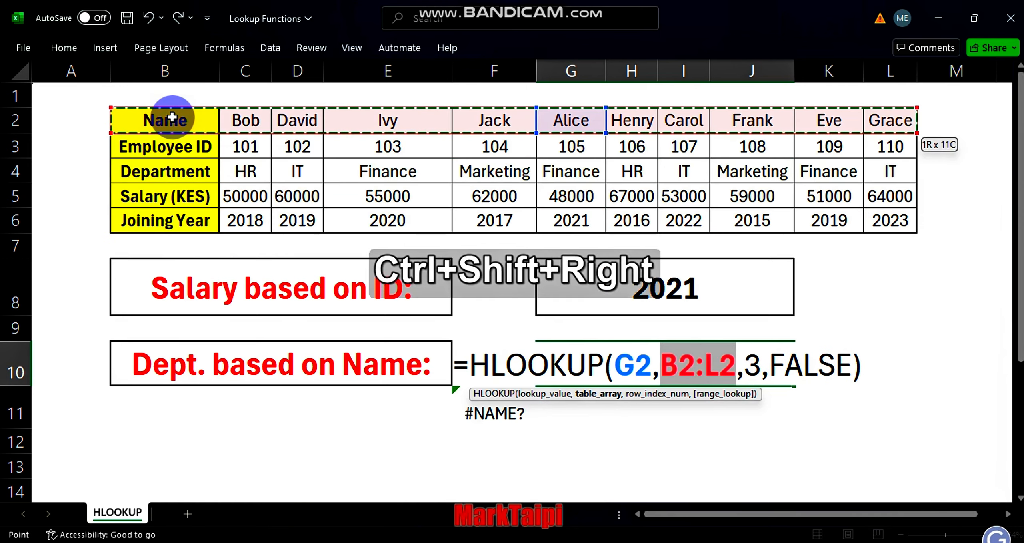
key(ctrl+shift+Down)
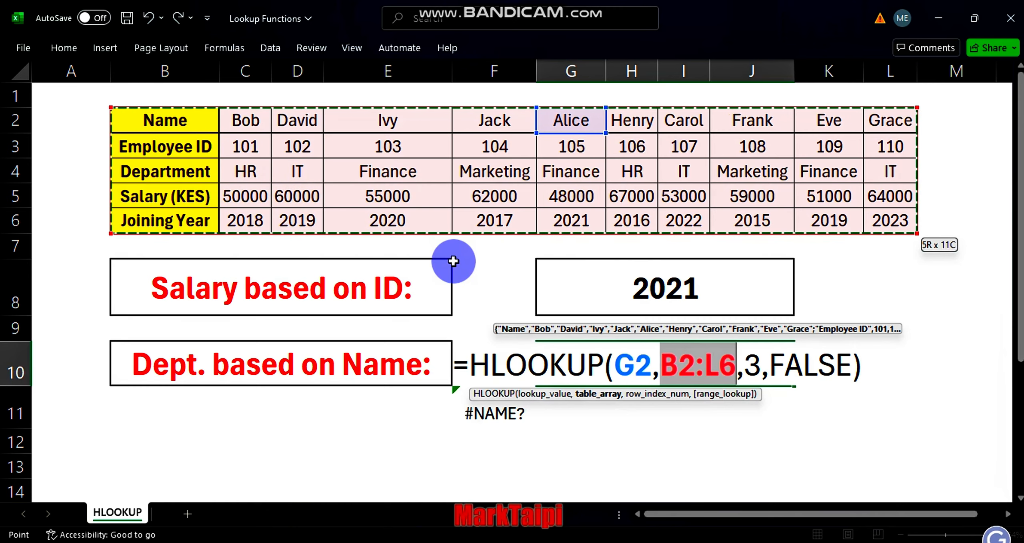
key(Return)
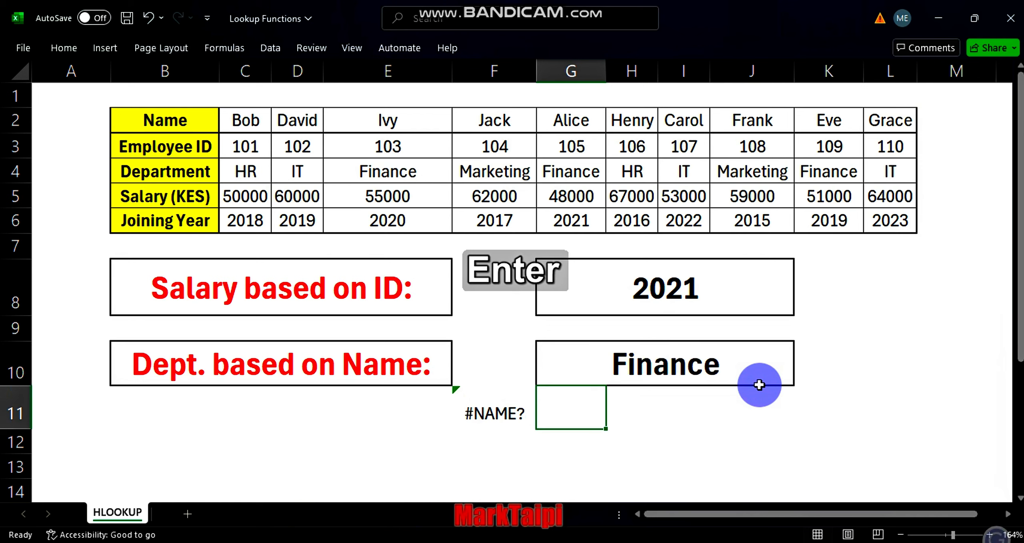